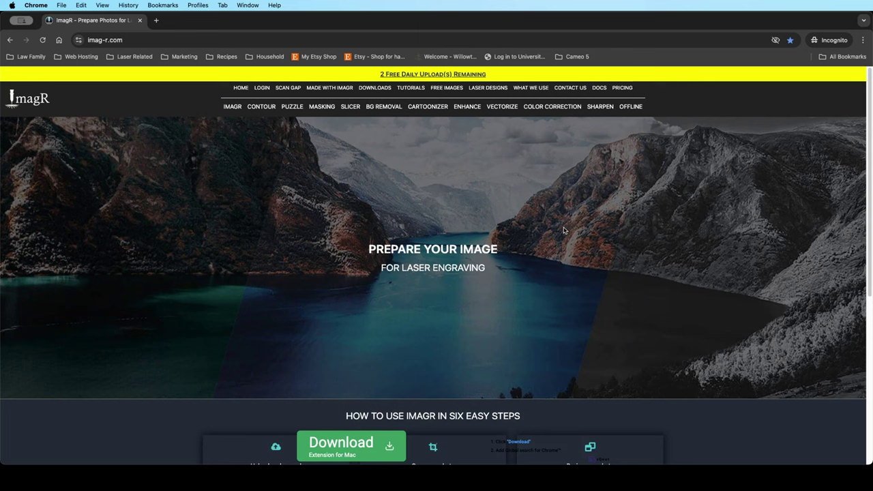
Scroll down the home page to the six-step How to Use guide and the UPLOAD, CROP, RESIZE tools.
scroll(555, 223, "down", 5)
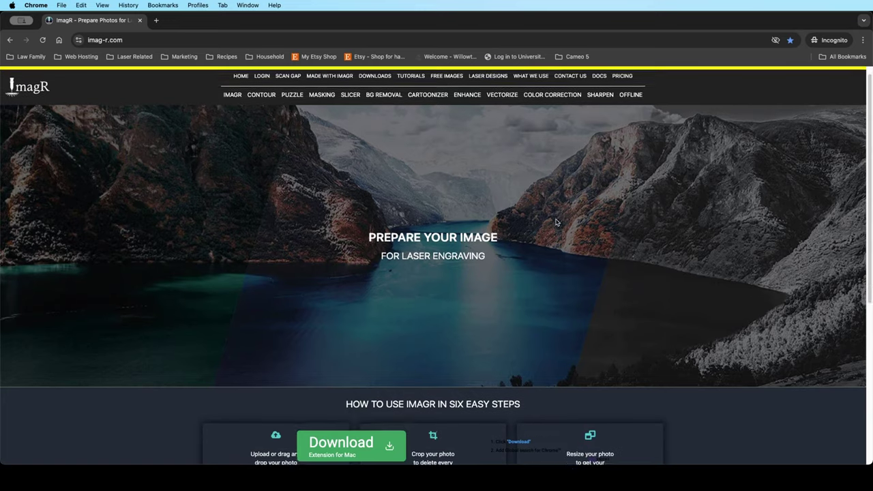
scroll(562, 218, "down", 2)
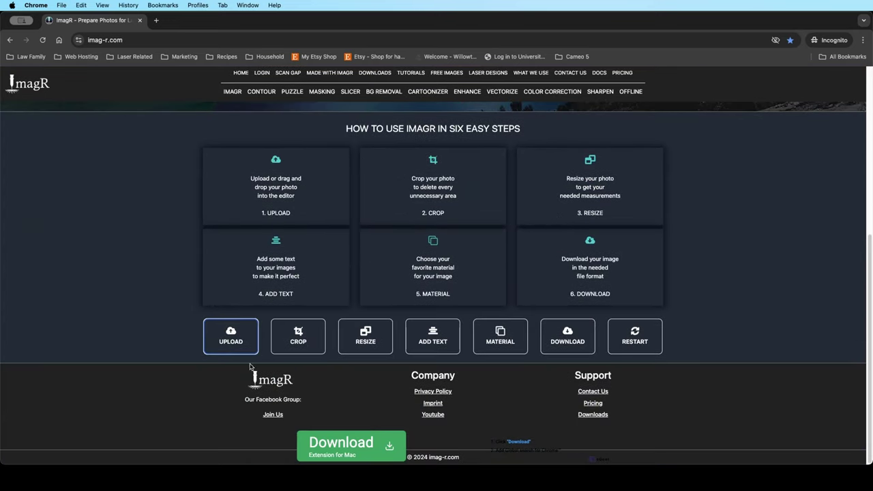
Upload FlowerGirl.jpg from the Desktop into the editor as a grayscale image.
left_click(232, 341)
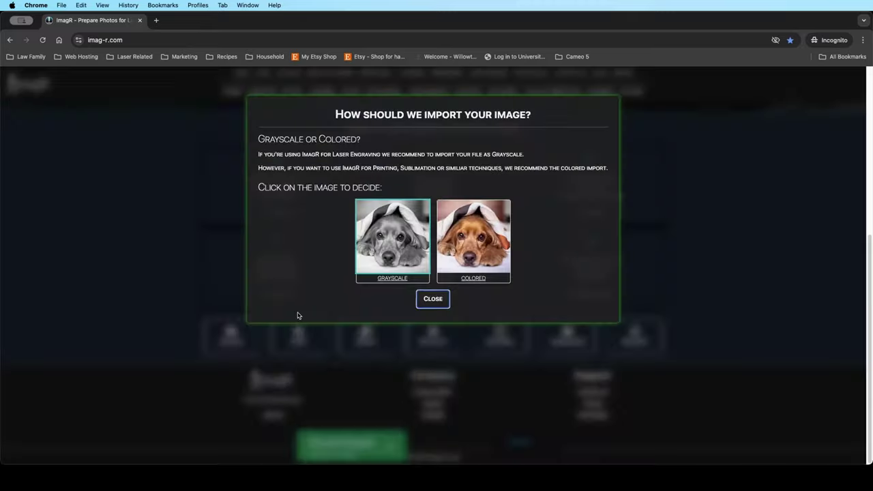
left_click(385, 230)
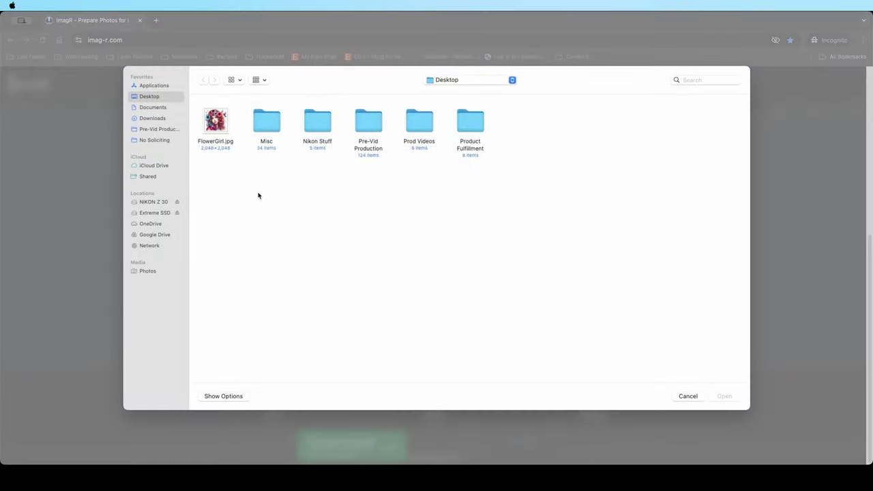
left_click(216, 124)
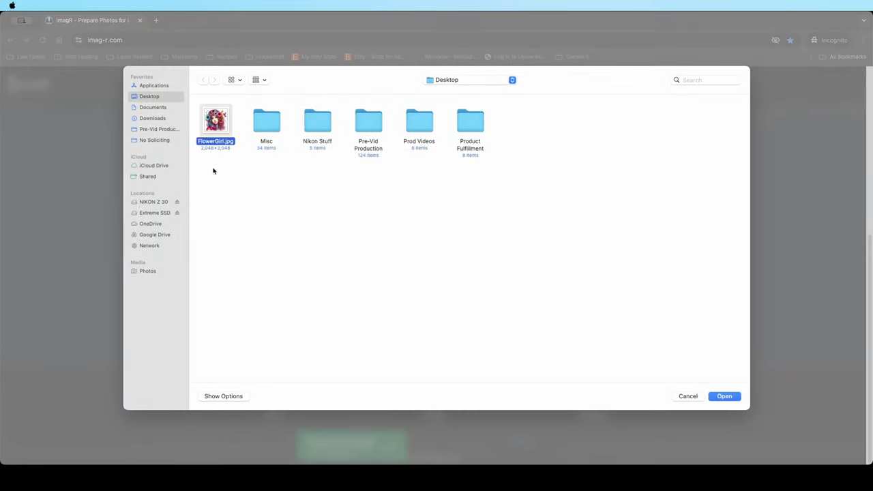
left_click(730, 400)
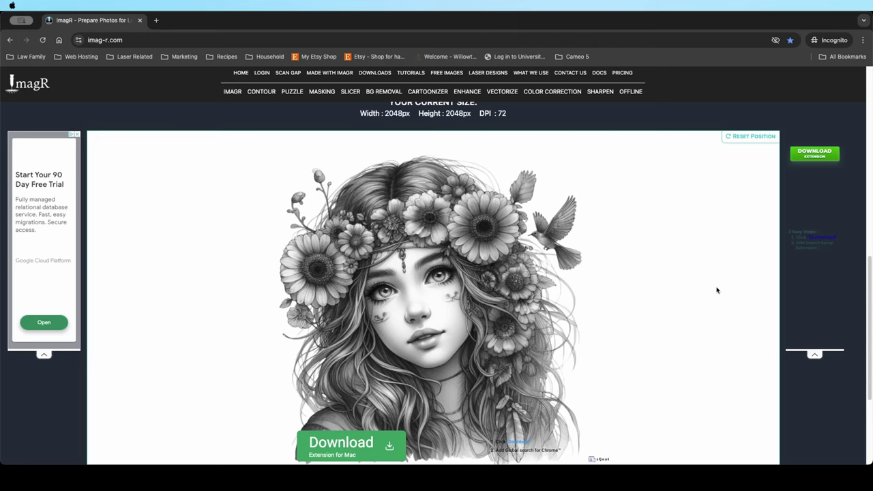
Scroll down to the loaded grayscale portrait and start the crop tool.
scroll(680, 288, "down", 2)
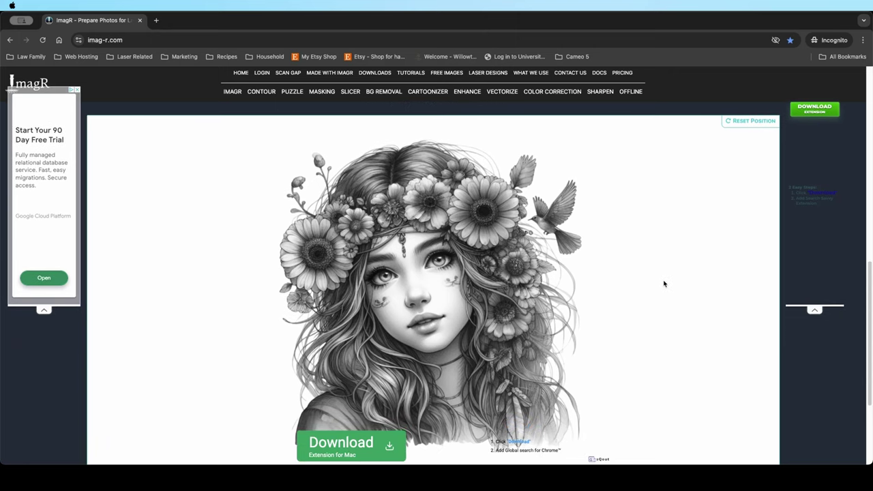
scroll(662, 285, "down", 5)
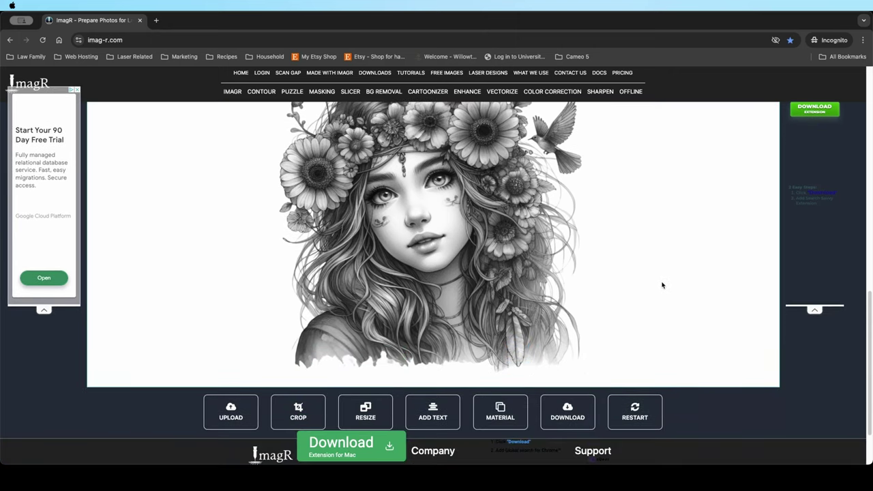
scroll(658, 285, "down", 3)
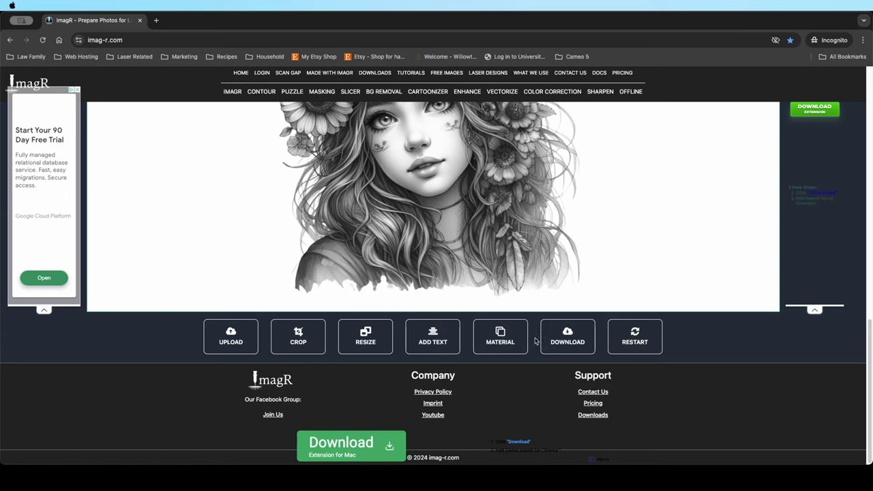
left_click(298, 336)
scroll(462, 210, "up", 2)
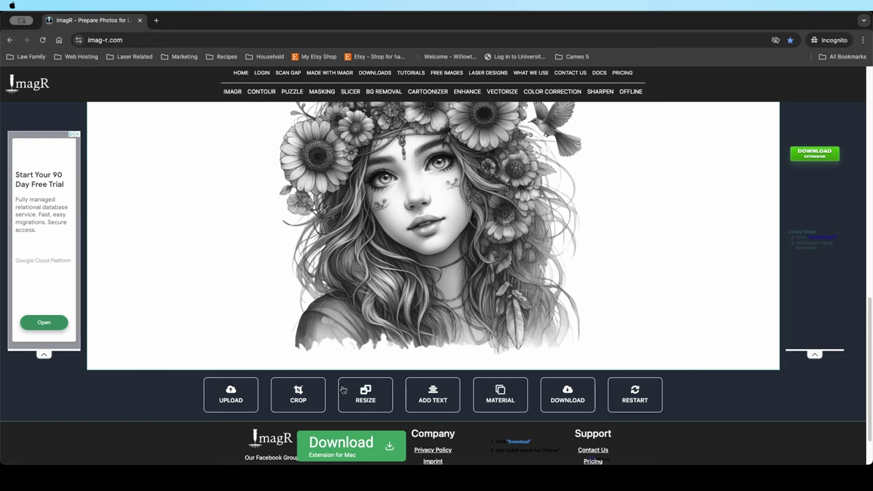
Resize the portrait to 14 inches wide at 320 DPI, using inches as the unit.
left_click(369, 397)
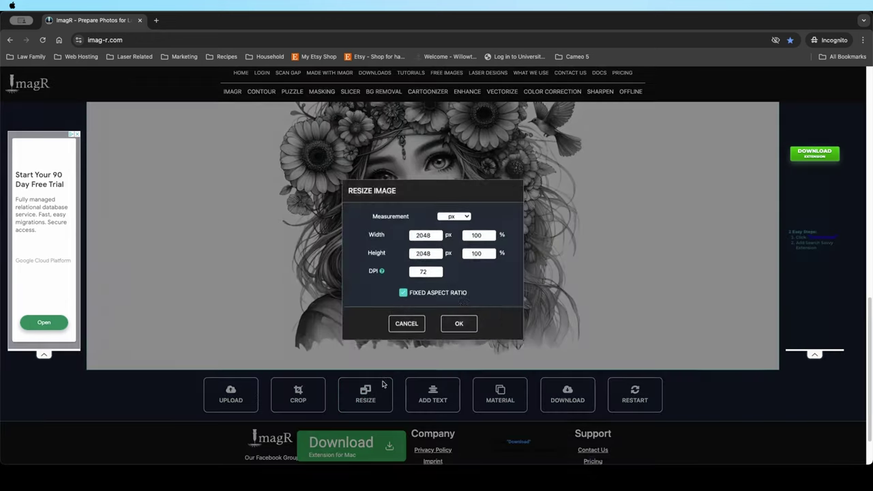
left_click(467, 223)
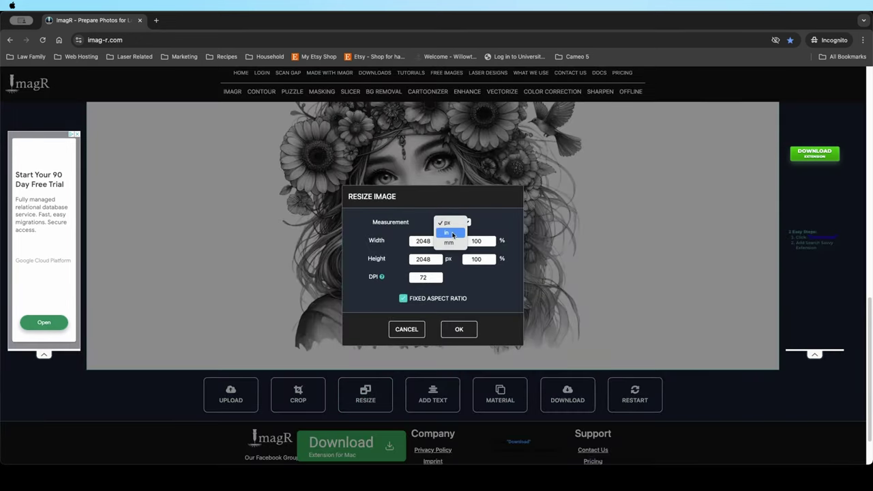
left_click(448, 234)
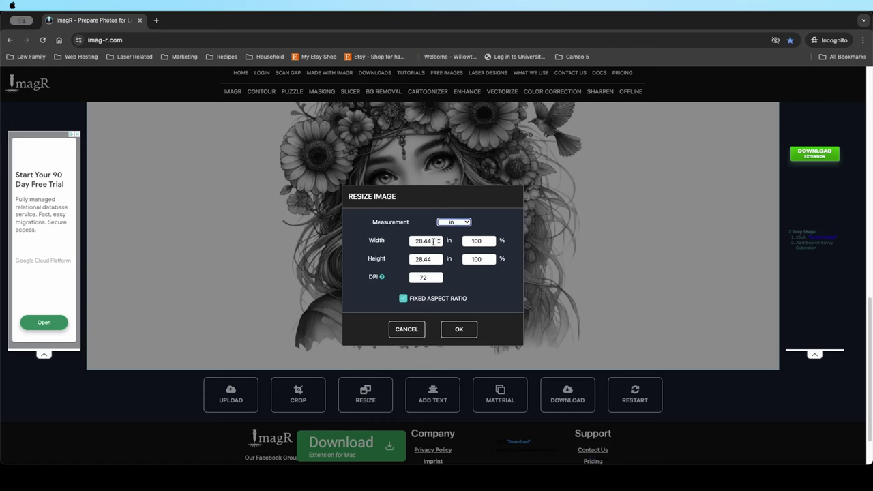
mouse_move(434, 240)
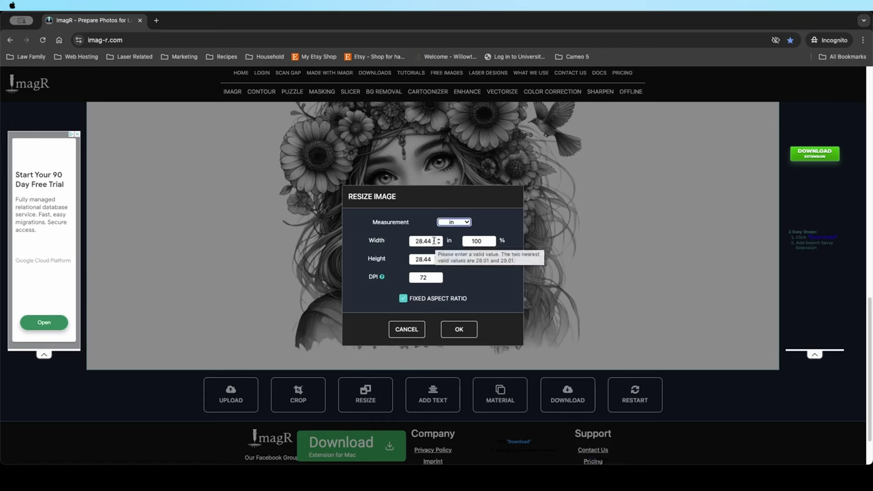
double_click(434, 240)
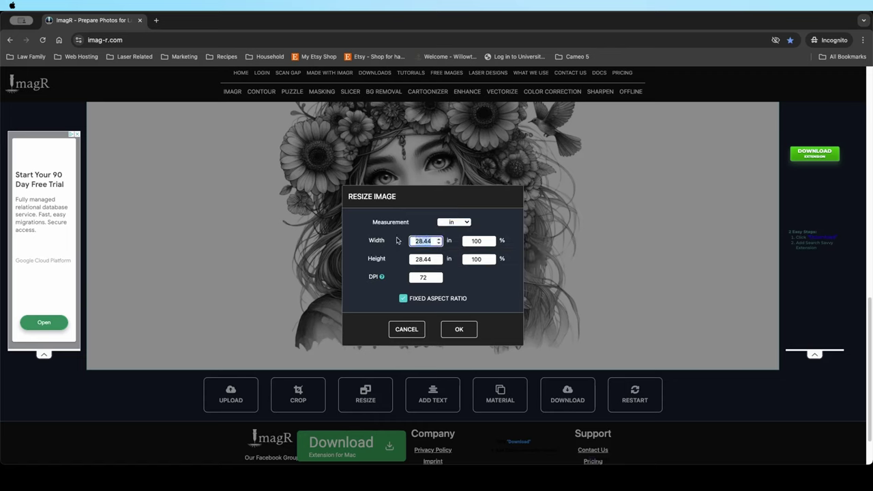
type("14")
key("Tab")
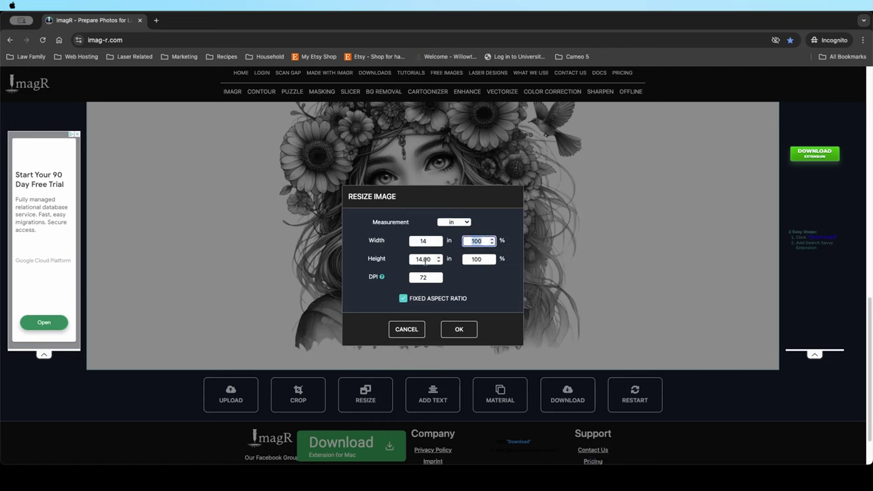
double_click(427, 277)
type("3210")
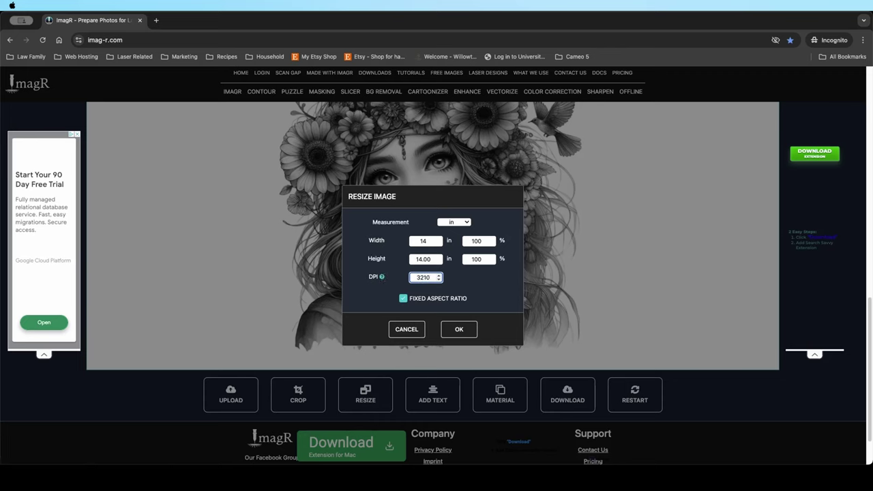
key("BackSpace")
left_click(463, 333)
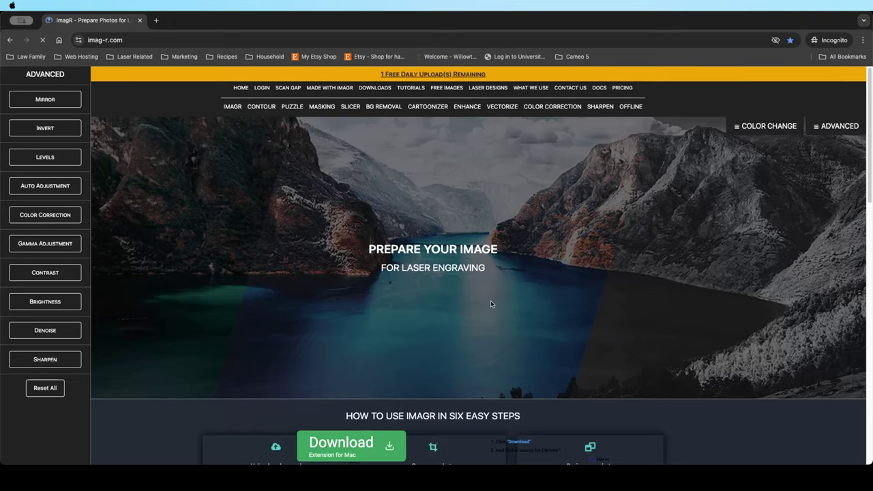
scroll(468, 291, "down", 3)
scroll(468, 291, "down", 6)
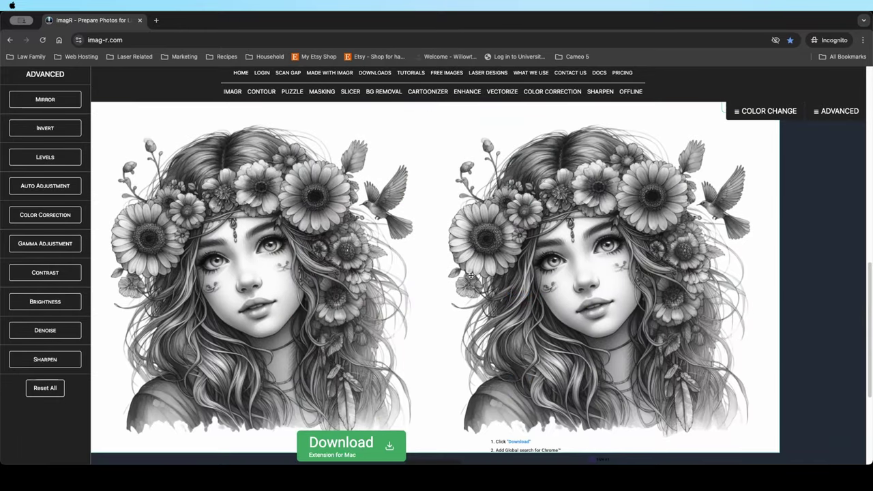
scroll(477, 283, "down", 1)
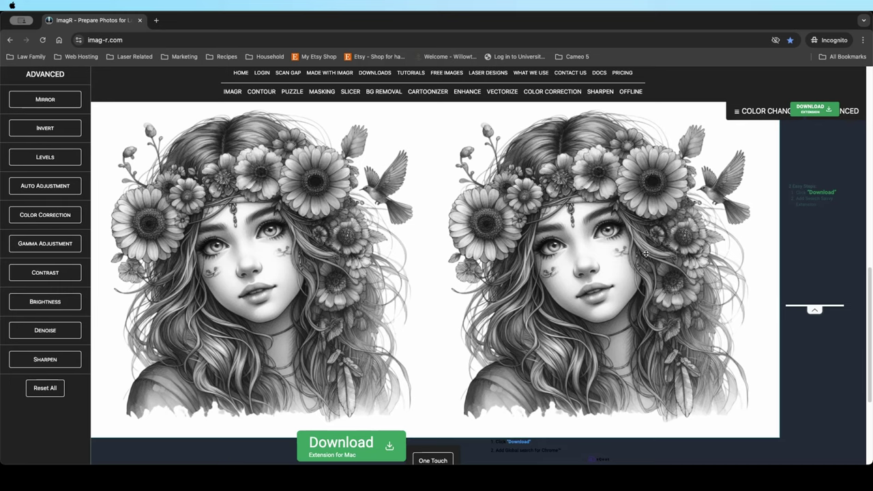
scroll(645, 253, "down", 4)
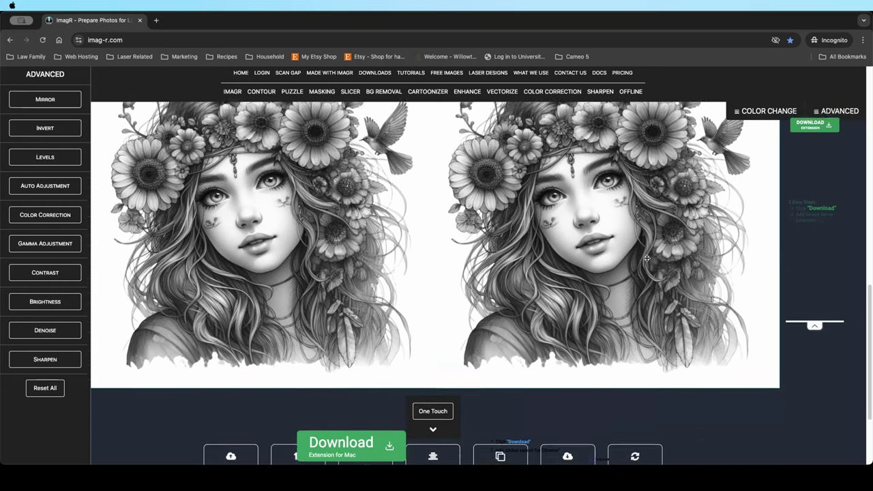
scroll(647, 258, "down", 6)
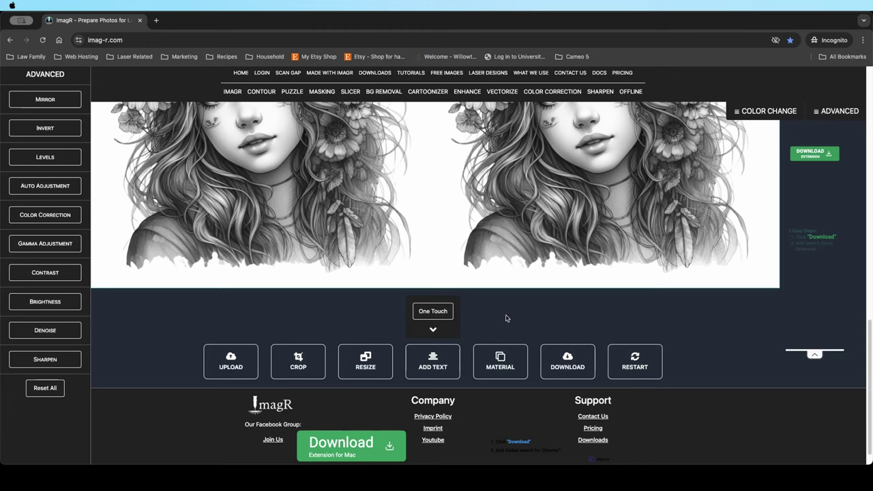
Apply the CO2/2 White Tile Painted Black material preset to the portrait.
left_click(508, 363)
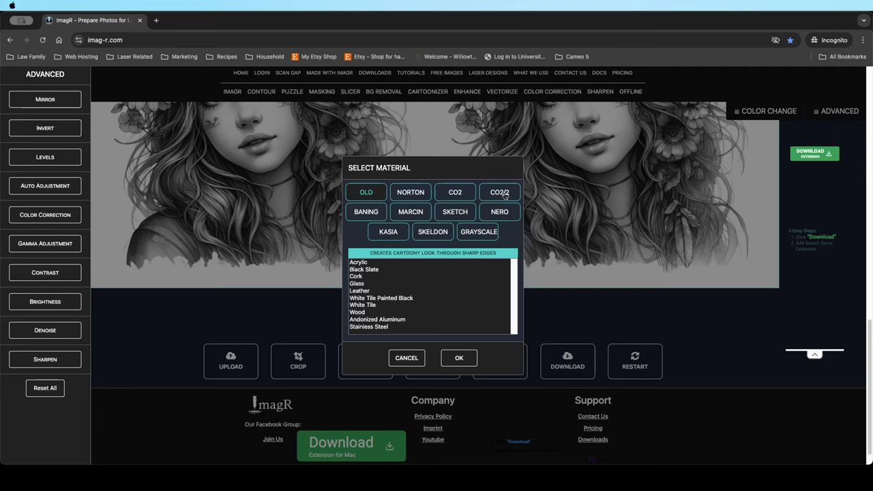
left_click(504, 193)
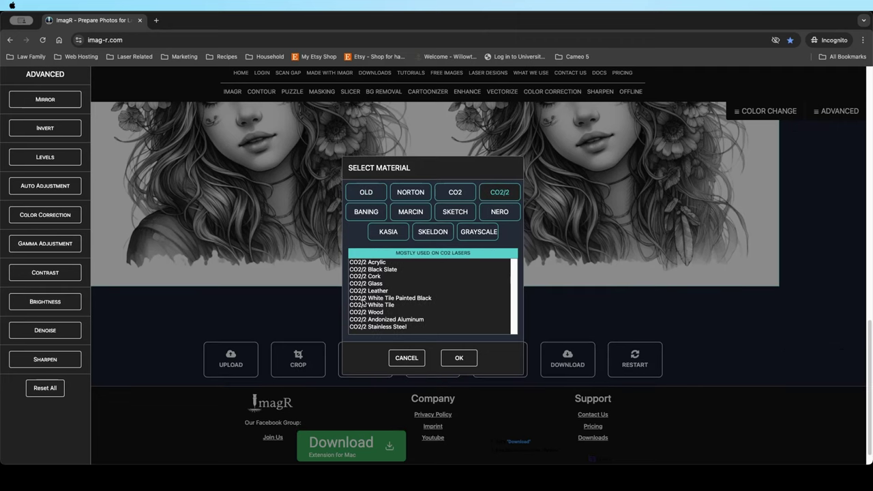
left_click(398, 301)
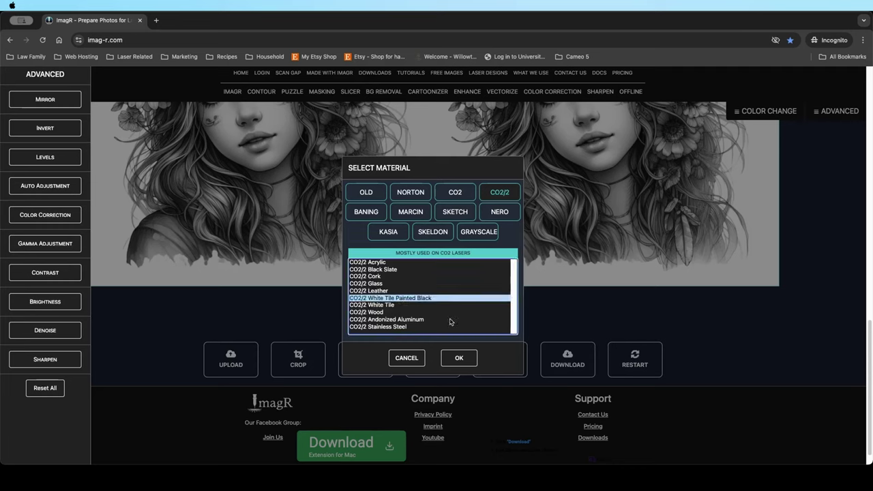
left_click(470, 361)
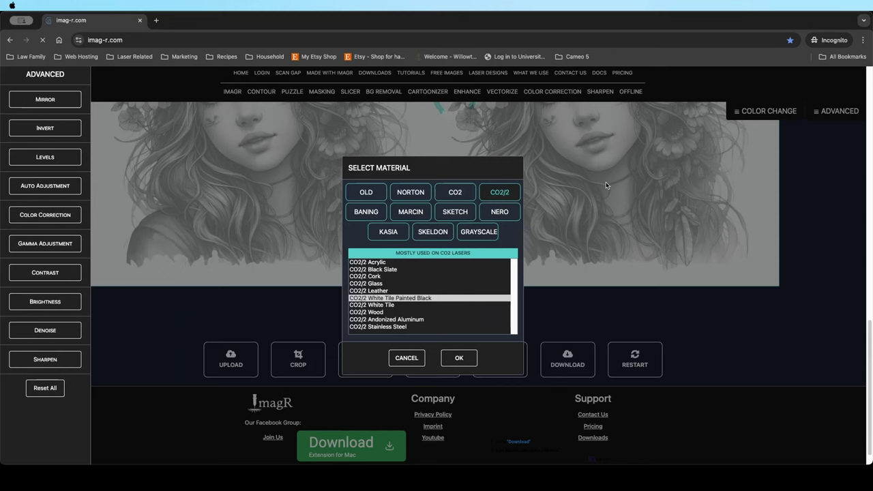
Preview the processed portrait as it would look engraved on the chosen tile.
scroll(629, 195, "down", 3)
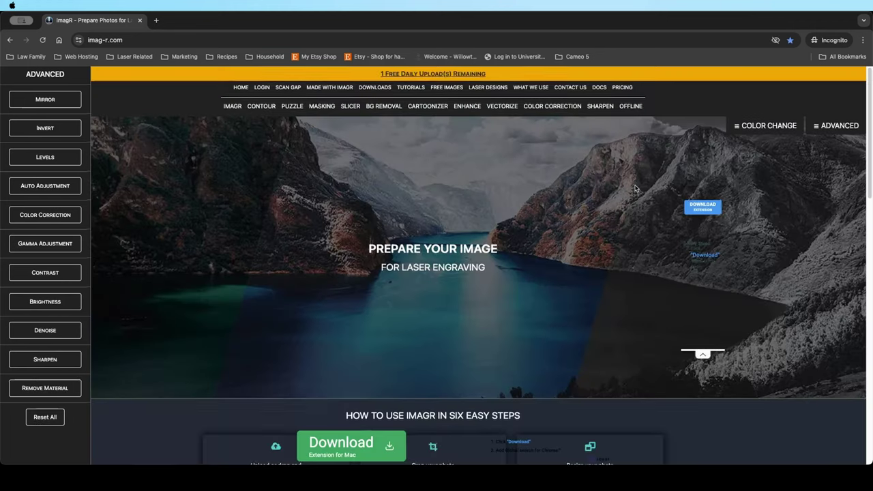
scroll(629, 195, "down", 10)
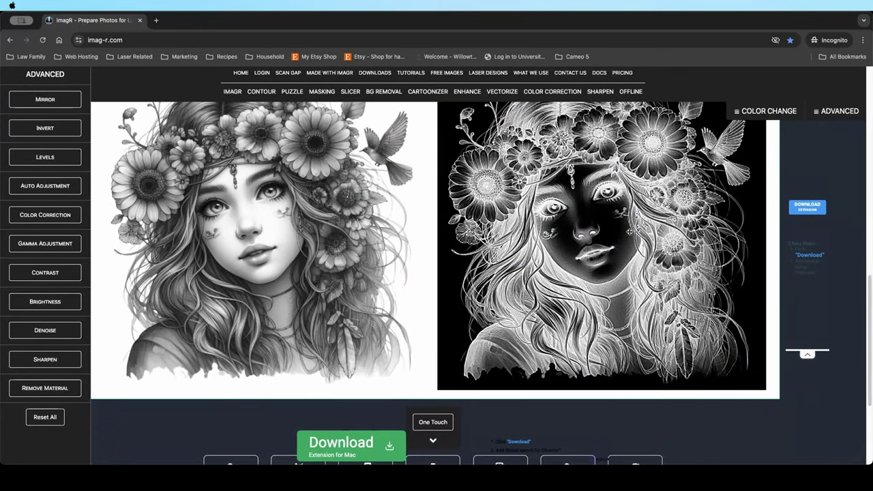
scroll(630, 231, "up", 2)
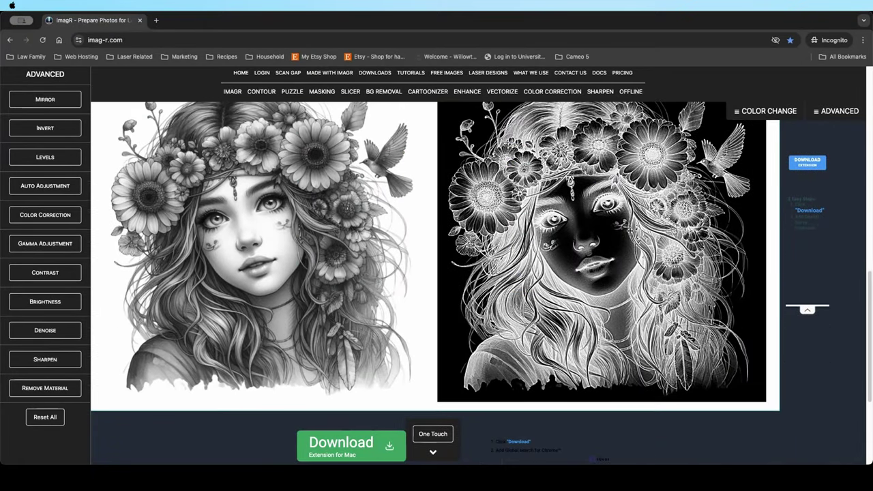
scroll(552, 202, "up", 3)
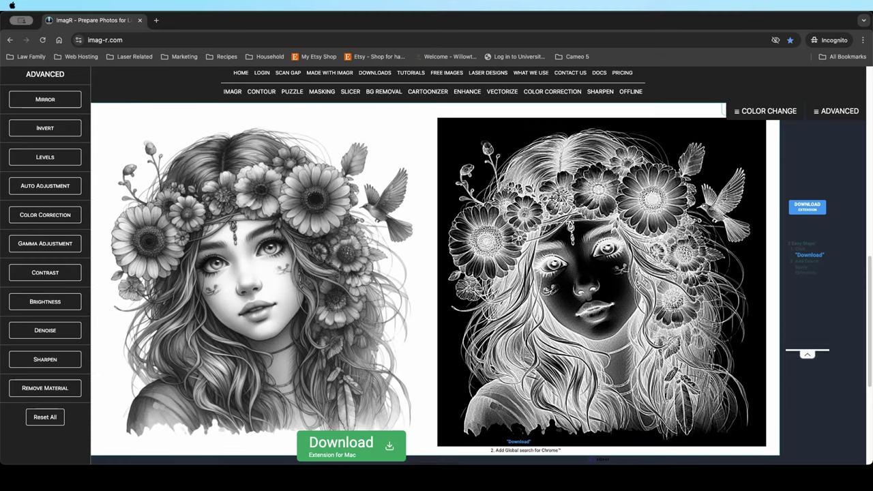
scroll(551, 199, "down", 3)
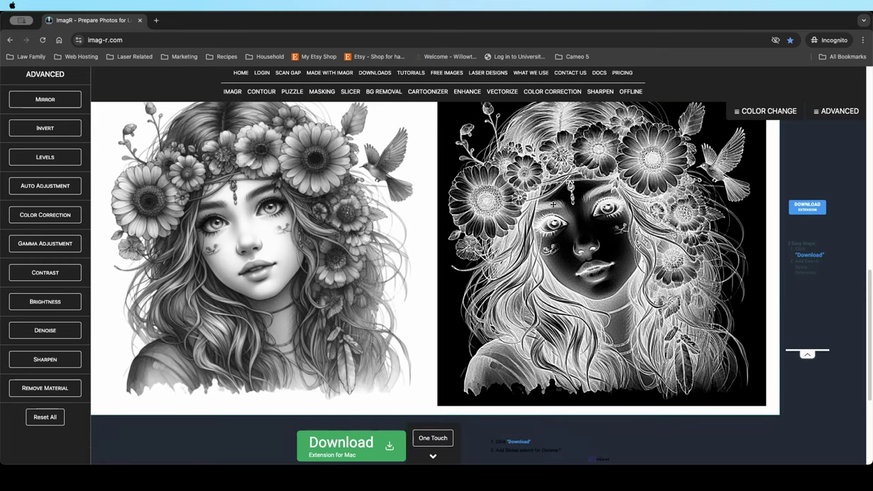
scroll(552, 203, "down", 5)
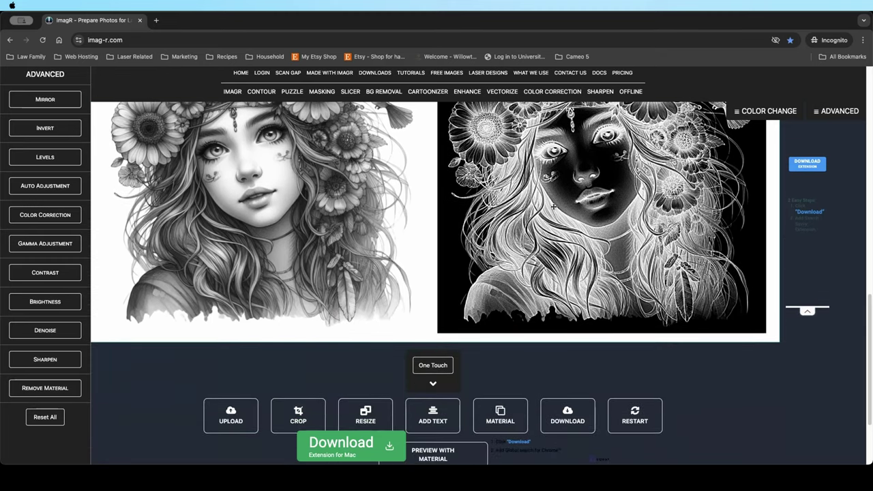
scroll(553, 207, "down", 6)
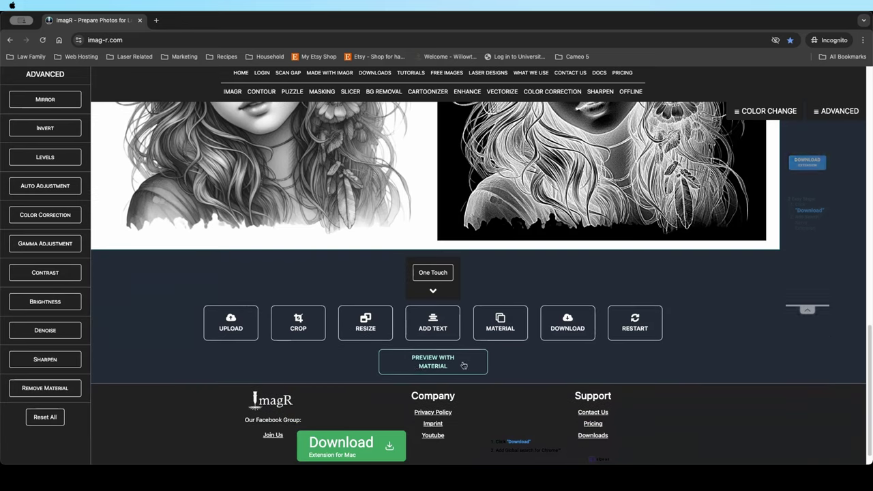
left_click(446, 368)
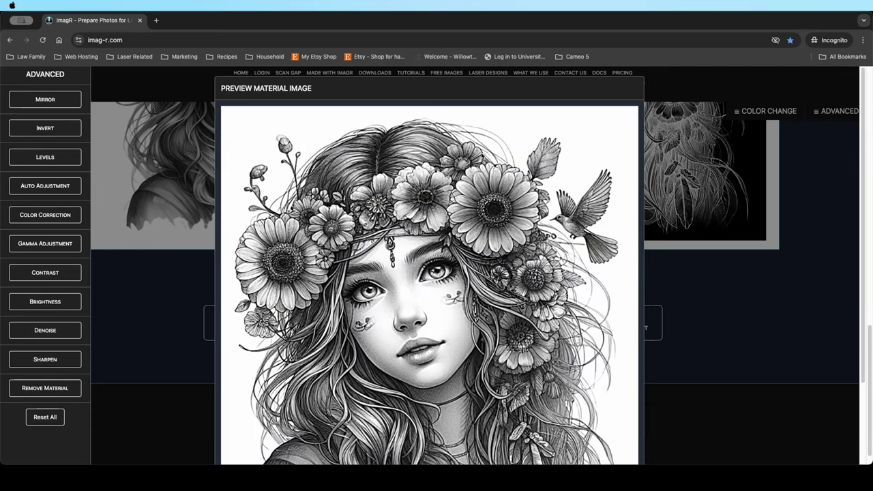
Close the material preview and bring up the BMP, PNG and JPG download options.
scroll(430, 266, "down", 3)
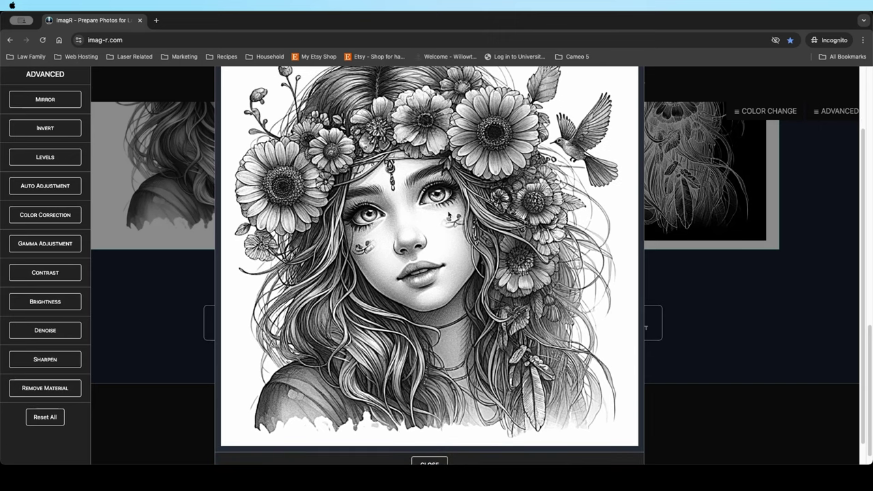
scroll(447, 218, "down", 1)
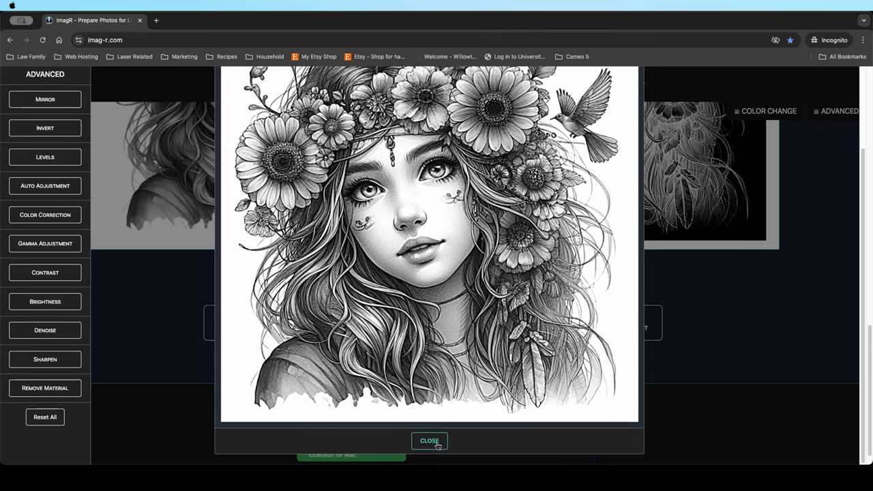
left_click(442, 442)
left_click(562, 328)
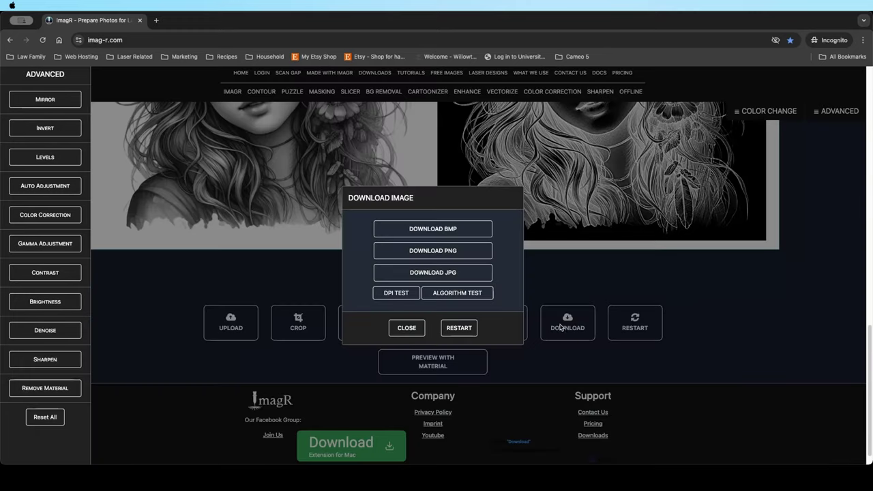
Save the portrait to the Desktop as PNG 'FlowerGirl5554-320-co2_2-white-tile-painted-black'.
left_click(453, 251)
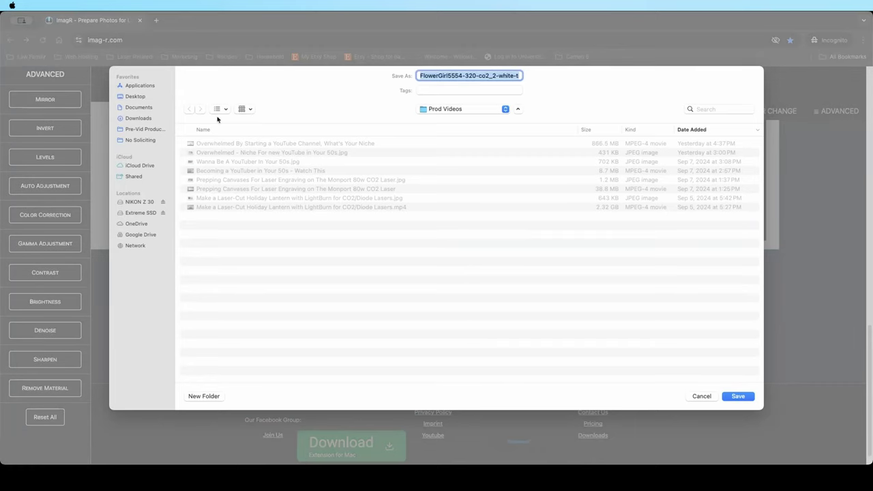
left_click(136, 97)
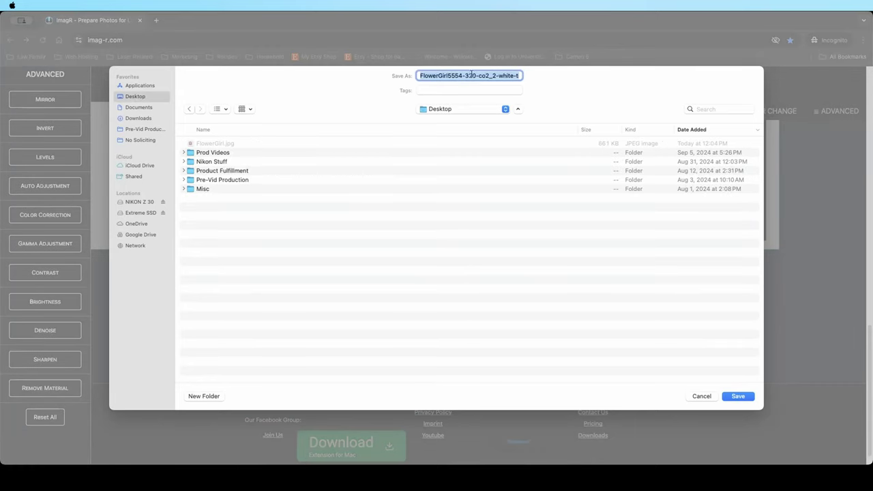
mouse_move(466, 75)
left_mouse_down()
mouse_move(524, 75)
mouse_move(407, 75)
left_mouse_up()
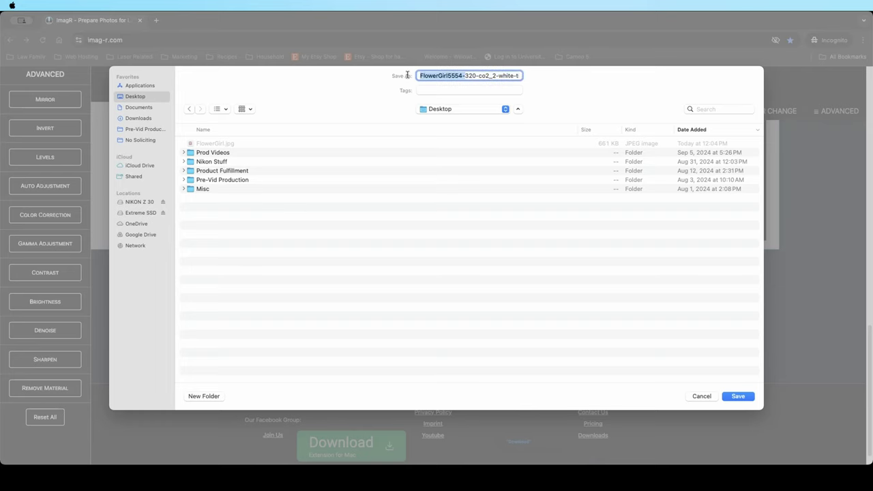
left_click(451, 75)
left_click_drag(517, 75, 530, 74)
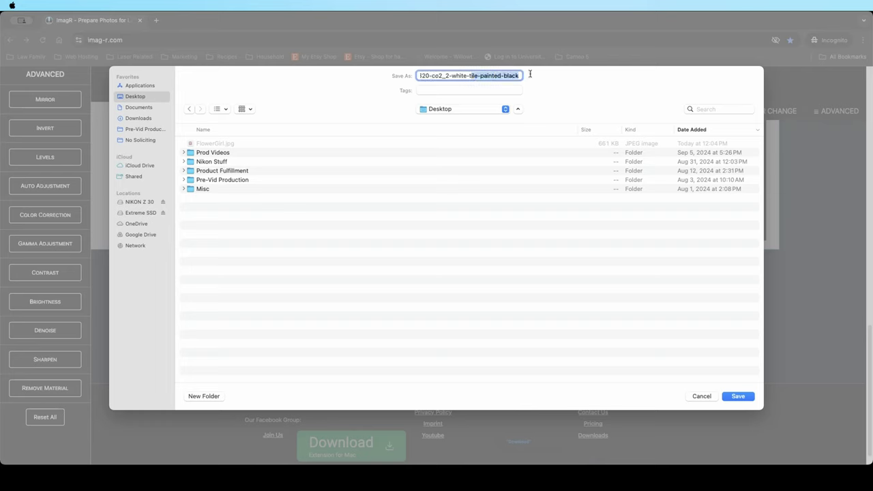
left_click(738, 397)
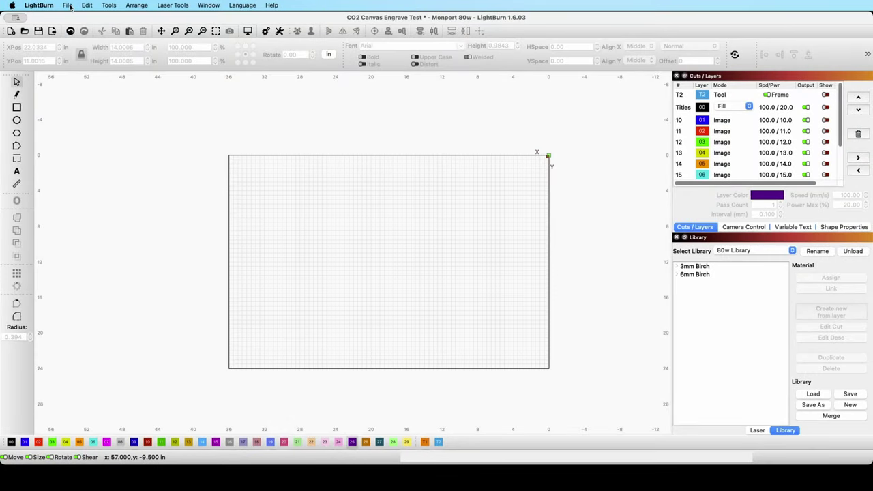
Import the inverted FlowerGirl PNG from the Desktop onto the LightBurn canvas.
left_click(68, 5)
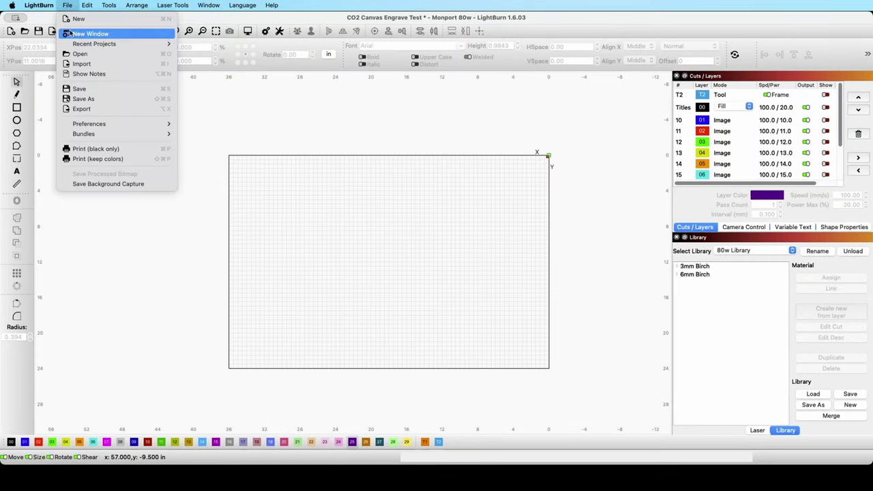
left_click(78, 71)
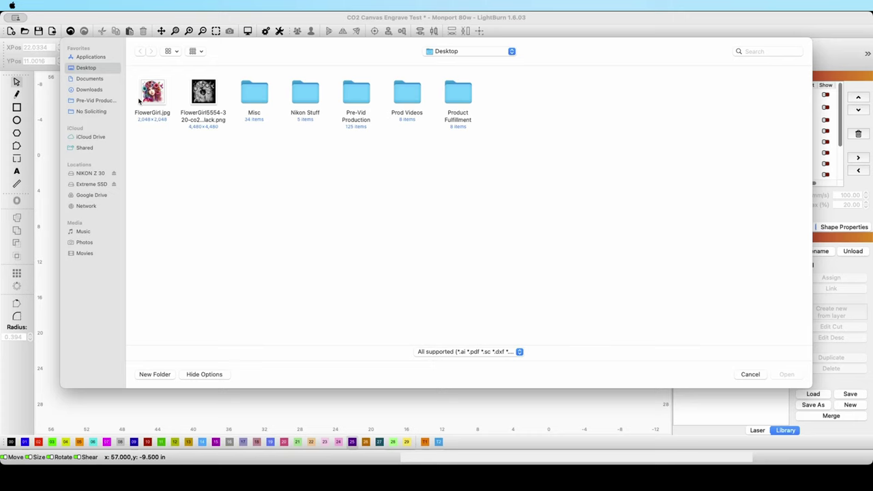
left_click(206, 100)
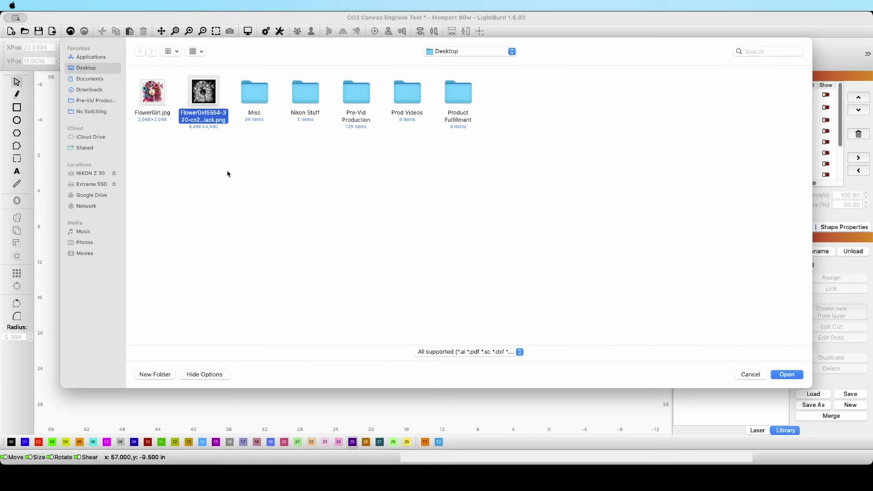
left_click(787, 375)
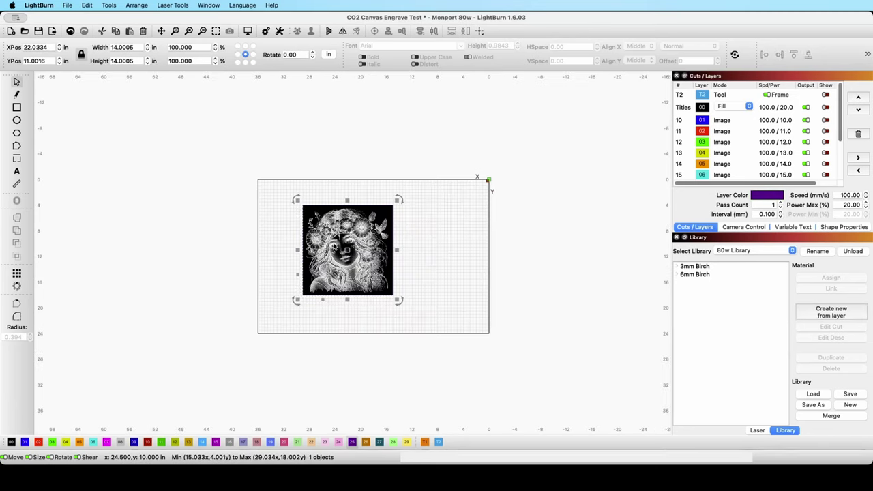
Preview the engrave job, which estimates 10:31:59 total run time.
scroll(339, 243, "up", 5)
scroll(336, 245, "up", 2)
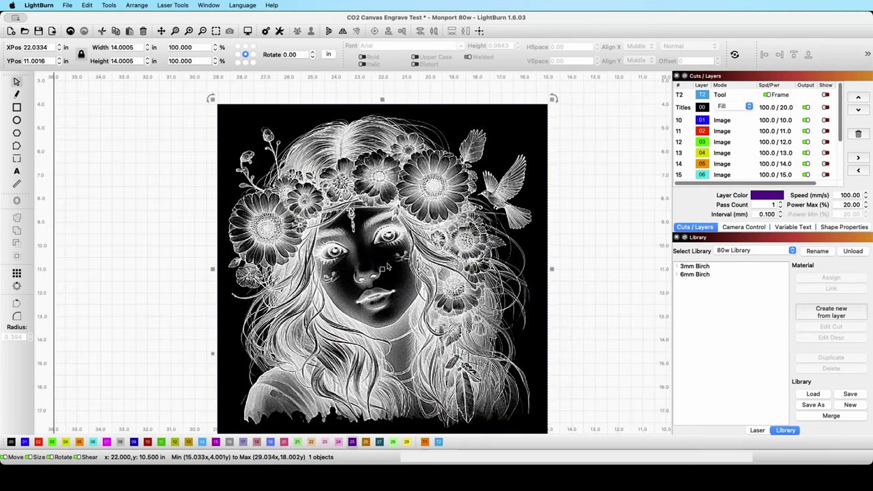
scroll(341, 236, "down", 3)
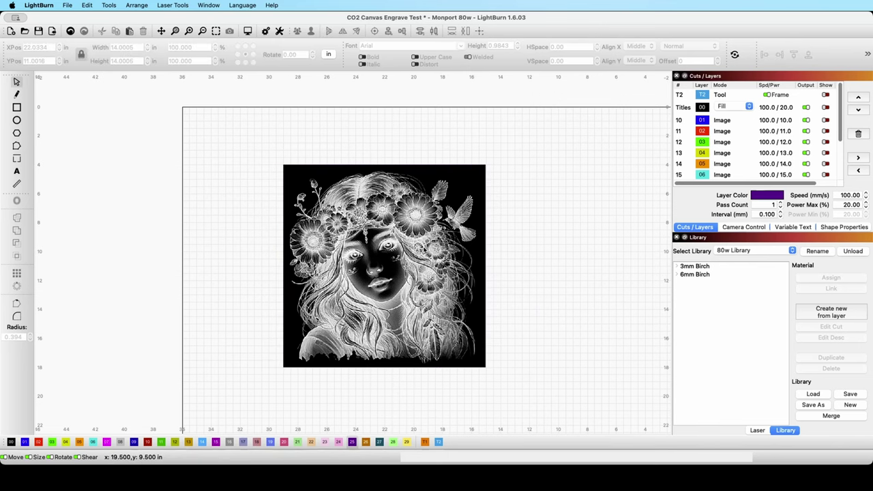
left_click(248, 32)
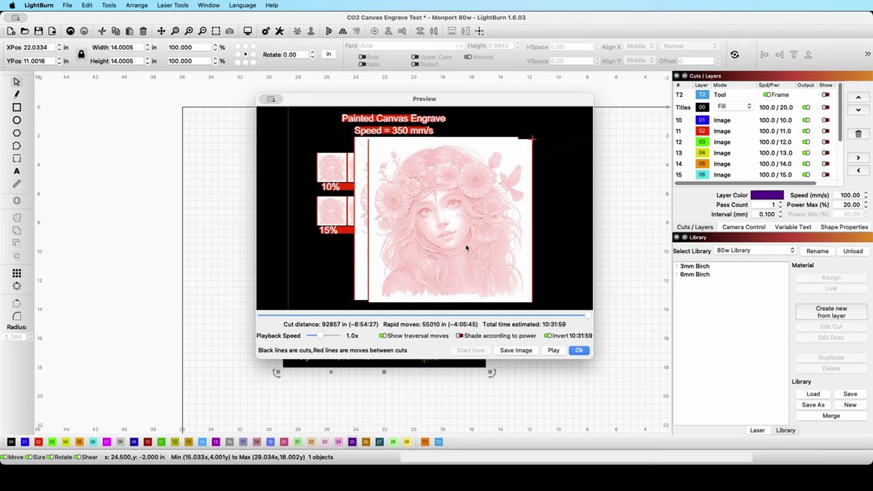
scroll(464, 242, "down", 5)
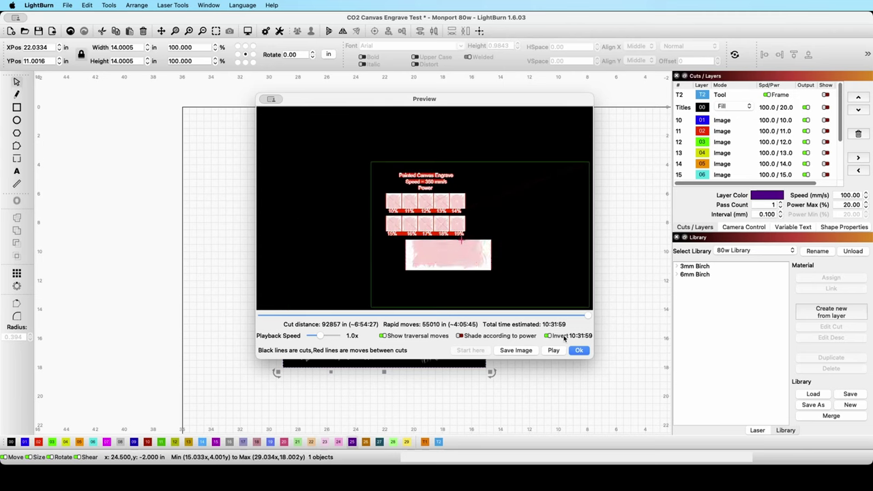
scroll(459, 257, "up", 5)
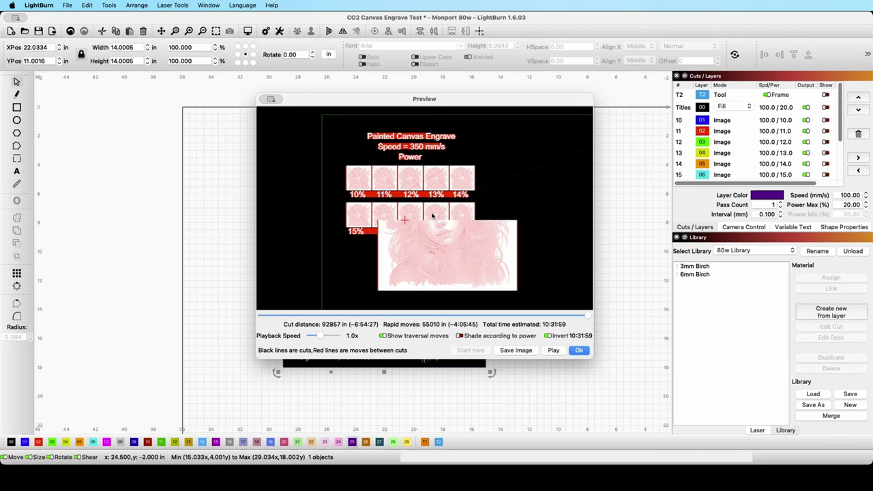
scroll(432, 217, "up", 3)
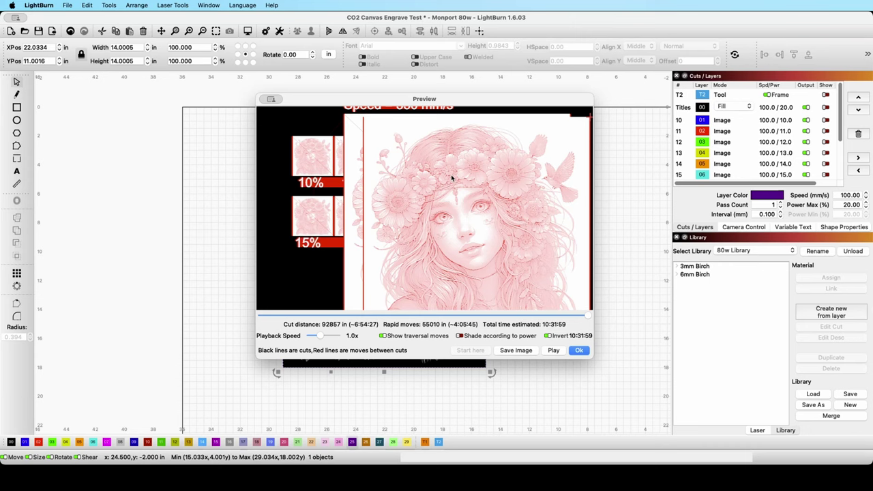
Close the job preview, deselect the portrait, and hide layer C25.
left_click(579, 350)
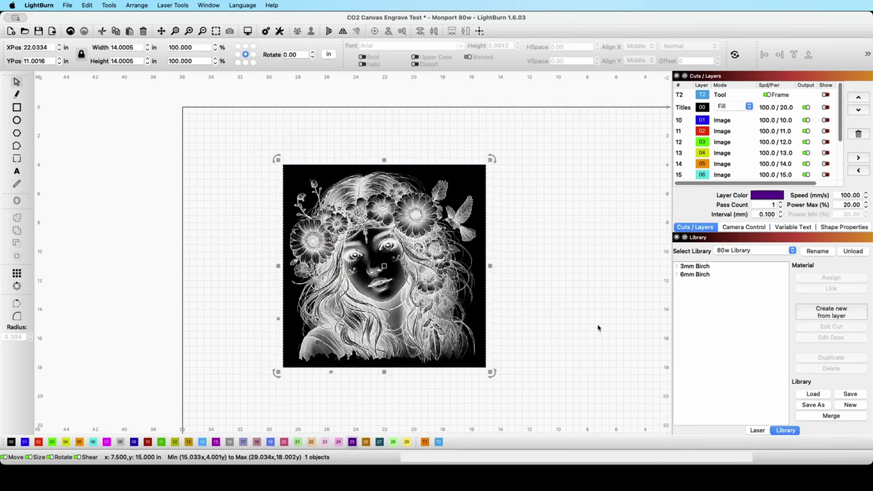
left_click(663, 259)
scroll(789, 144, "down", 3)
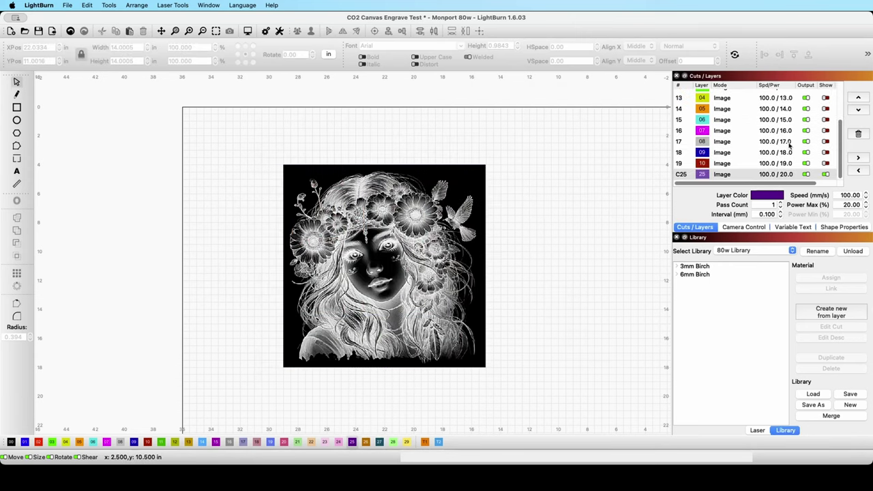
left_click(826, 174)
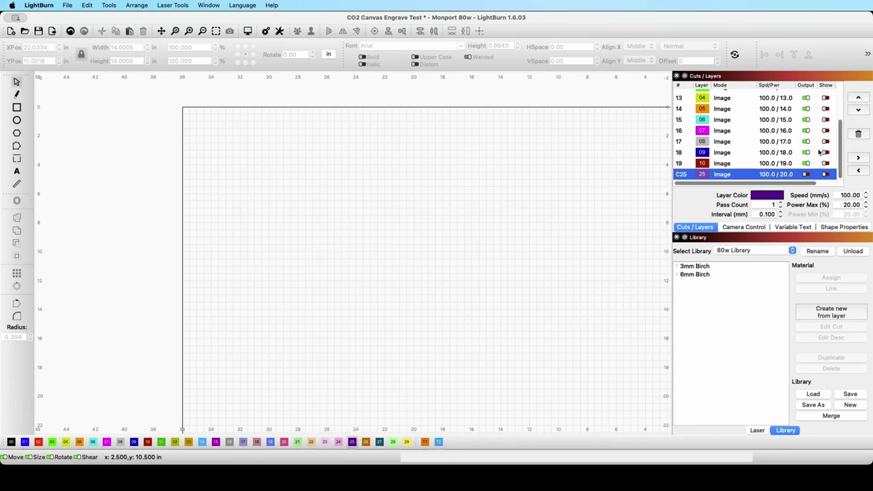
Make the Titles layer and the 10% through 19% swatch layers visible.
scroll(812, 148, "up", 3)
left_click(825, 107)
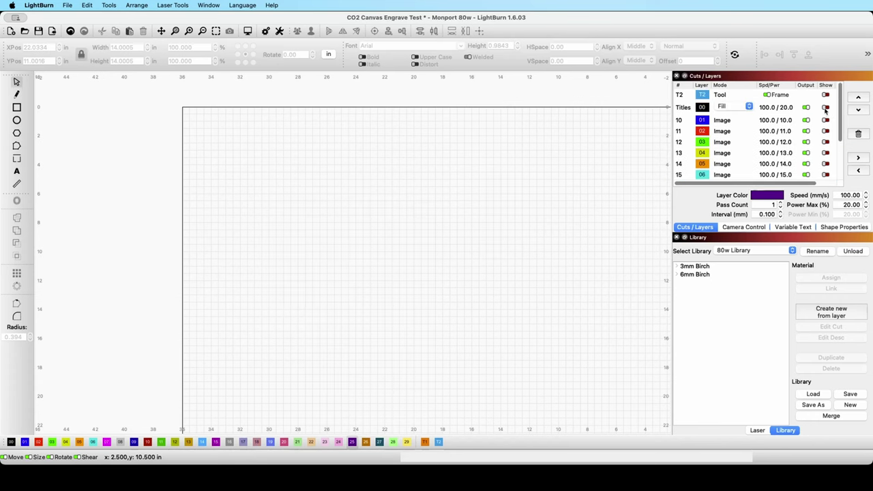
left_click(825, 120)
left_click(825, 131)
left_click(825, 142)
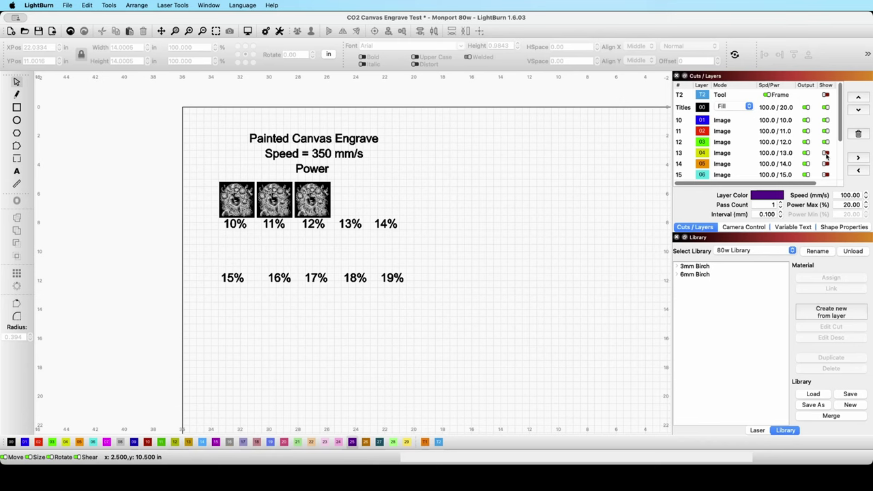
left_click(825, 153)
left_click(825, 164)
left_click(825, 175)
scroll(824, 163, "down", 3)
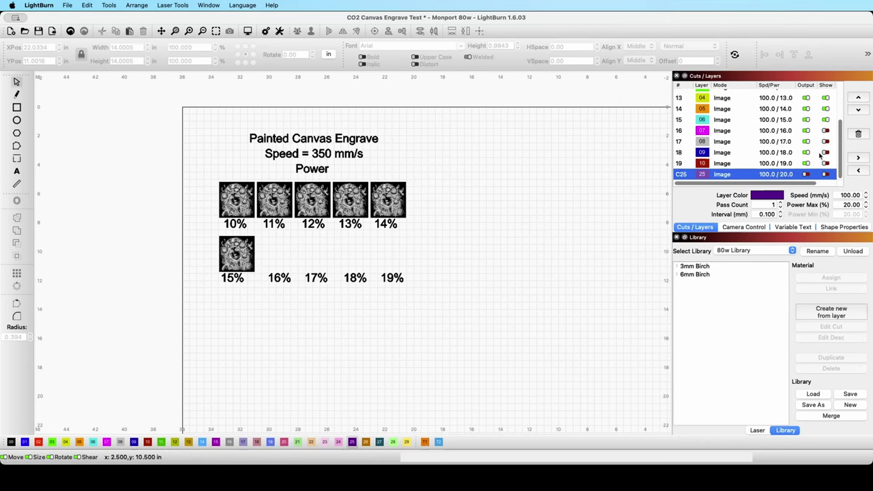
left_click(825, 130)
left_click(825, 141)
left_click(825, 152)
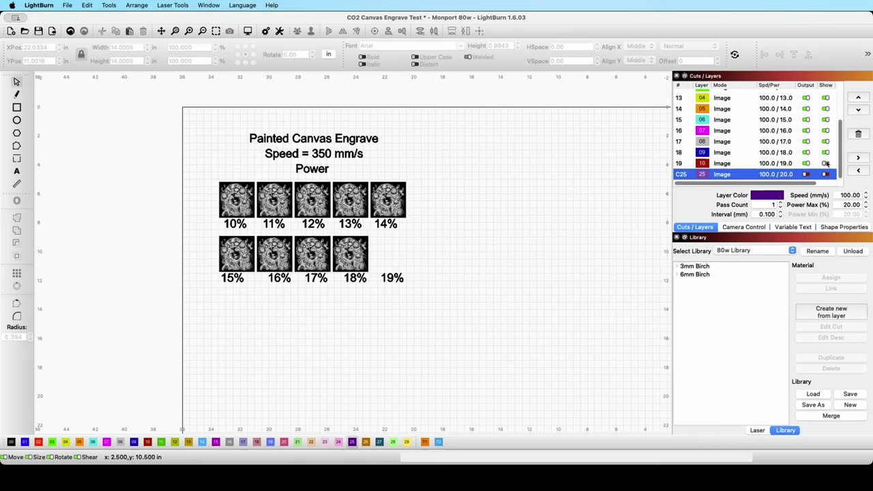
left_click(825, 163)
Move the full-size portrait aside and assign it to hidden layer 25.
left_click_drag(439, 215, 623, 186)
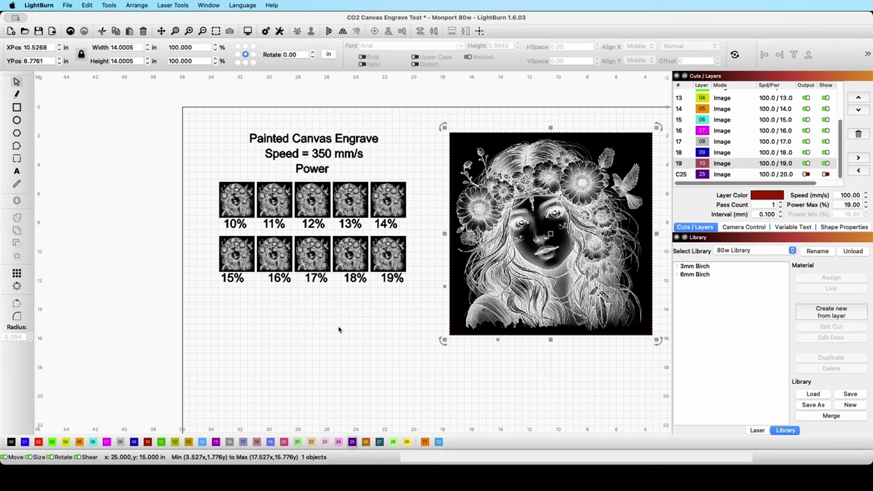
left_click(352, 442)
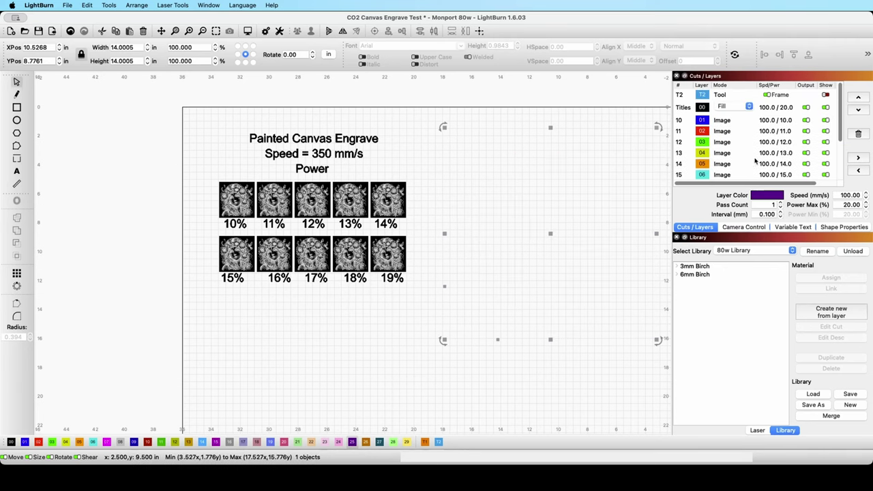
left_click(501, 193)
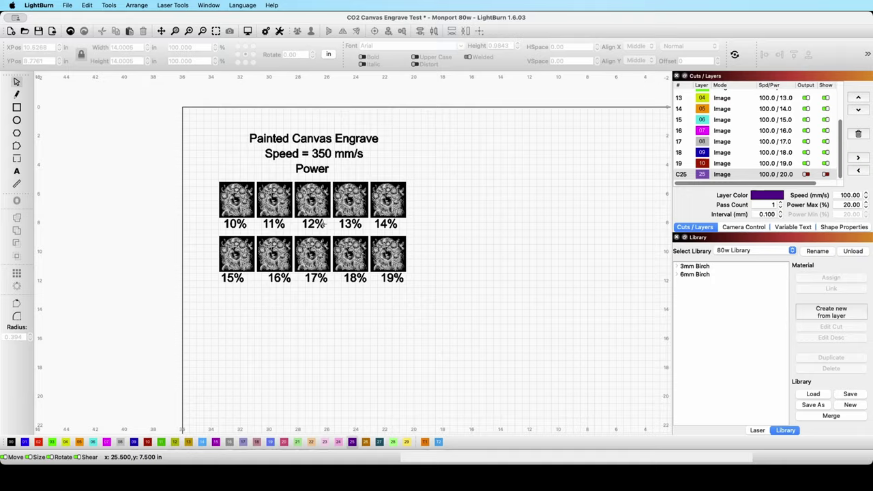
scroll(240, 198, "down", 2)
scroll(240, 198, "up", 1)
scroll(243, 194, "up", 2)
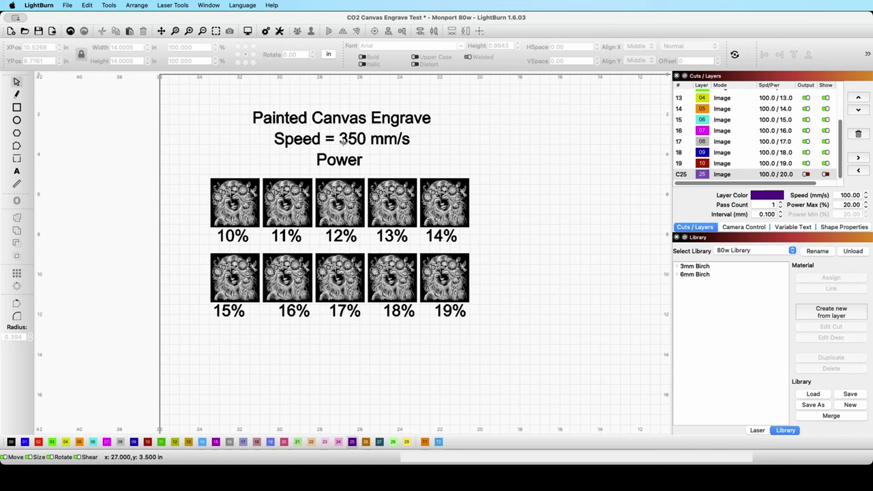
scroll(732, 103, "up", 3)
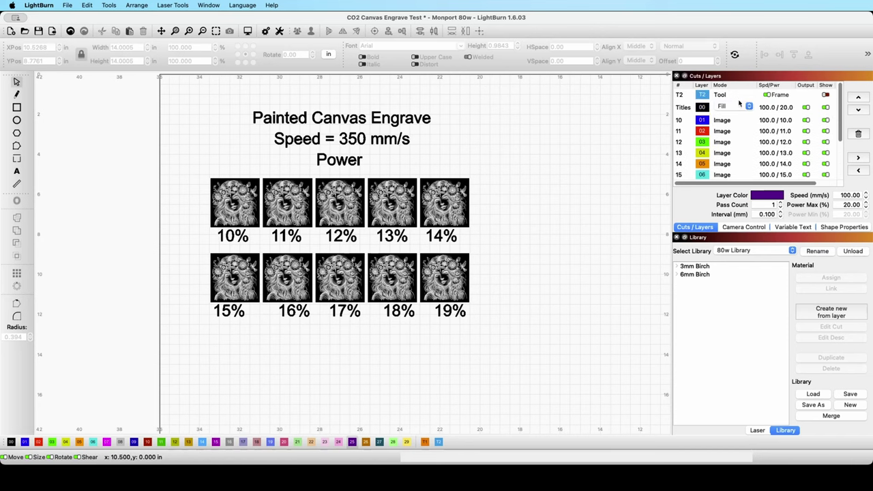
Select the 10% swatch to show layer 10's maximum power of 10.00.
left_click(237, 216)
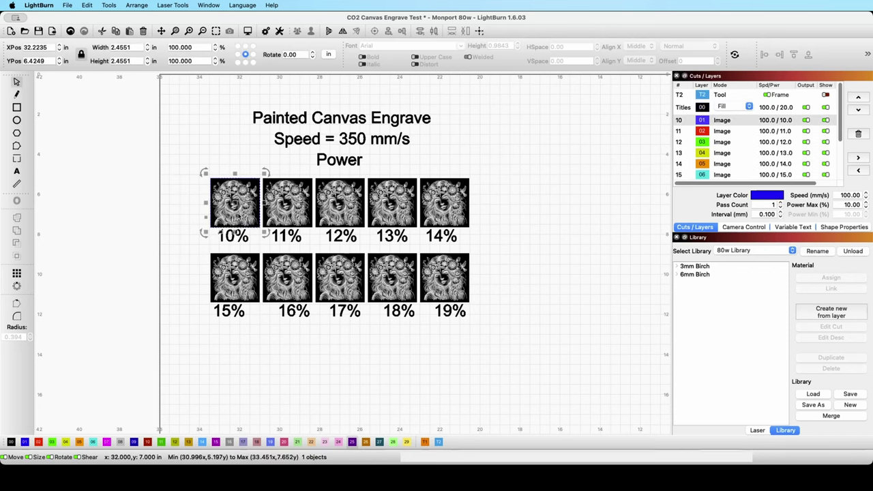